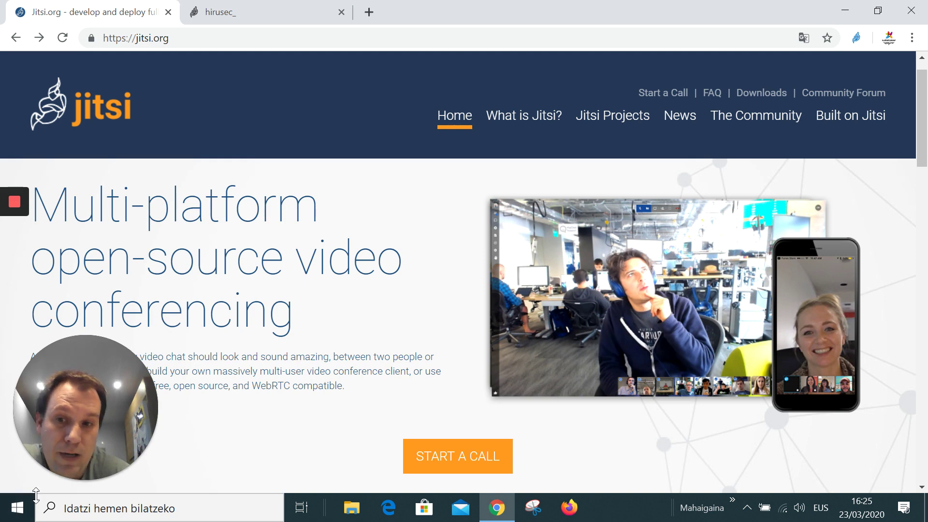
Step: Dismiss the webcam bubble and close the hirusec_ browser tab, keeping the jitsi.org page open
mouse_move(85, 468)
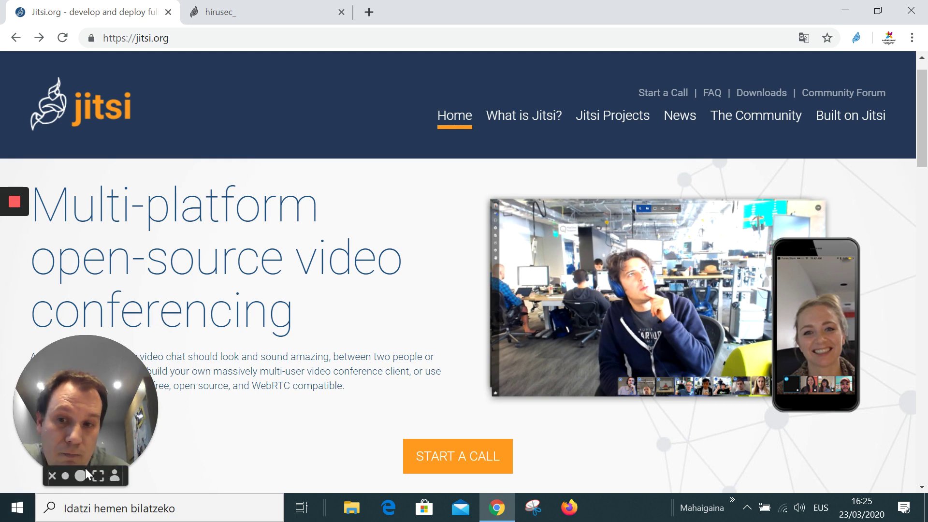
left_click(54, 475)
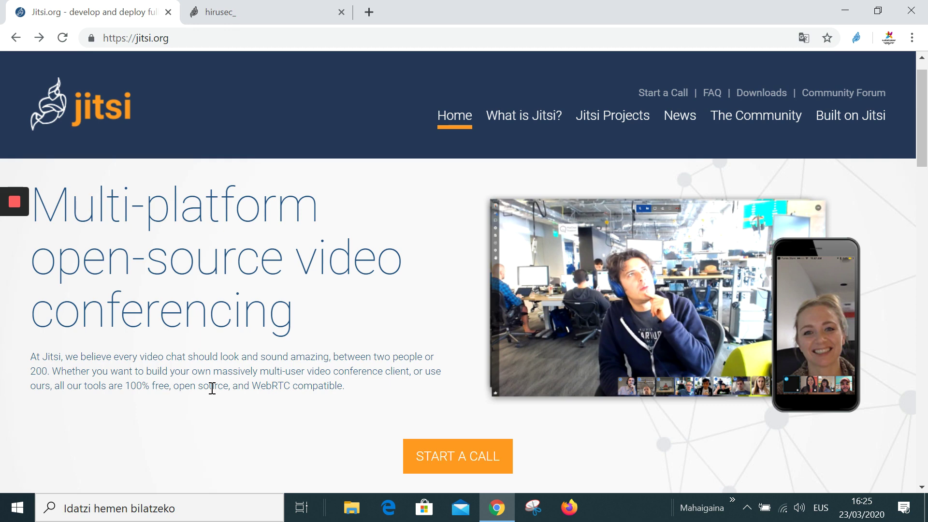
left_click(287, 12)
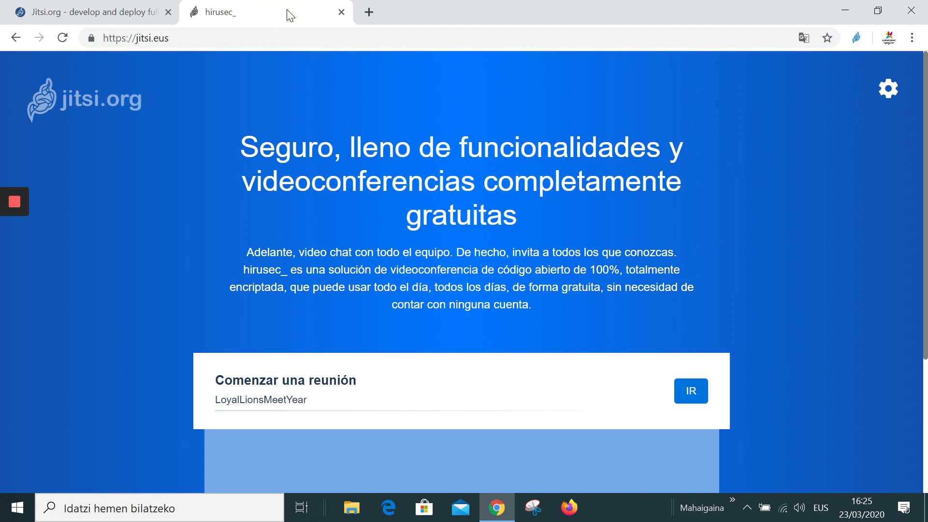
left_click(85, 10)
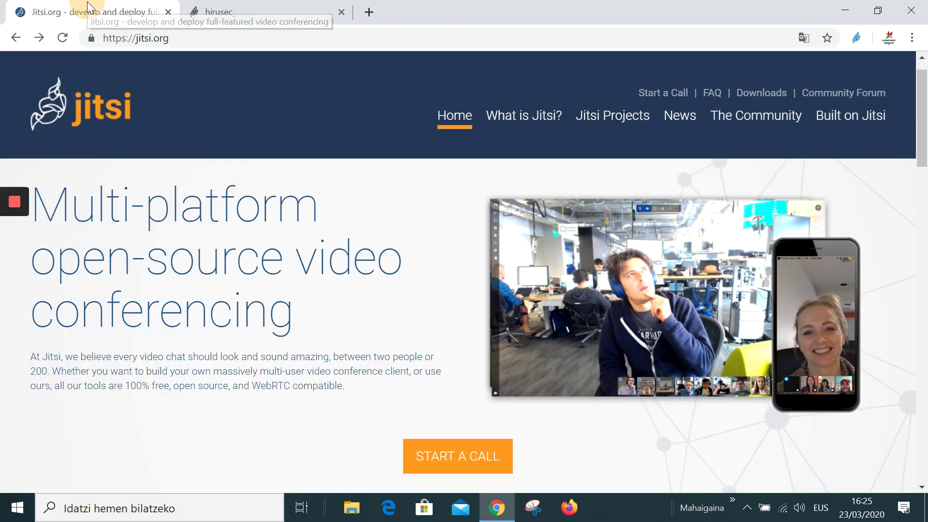
left_click(342, 12)
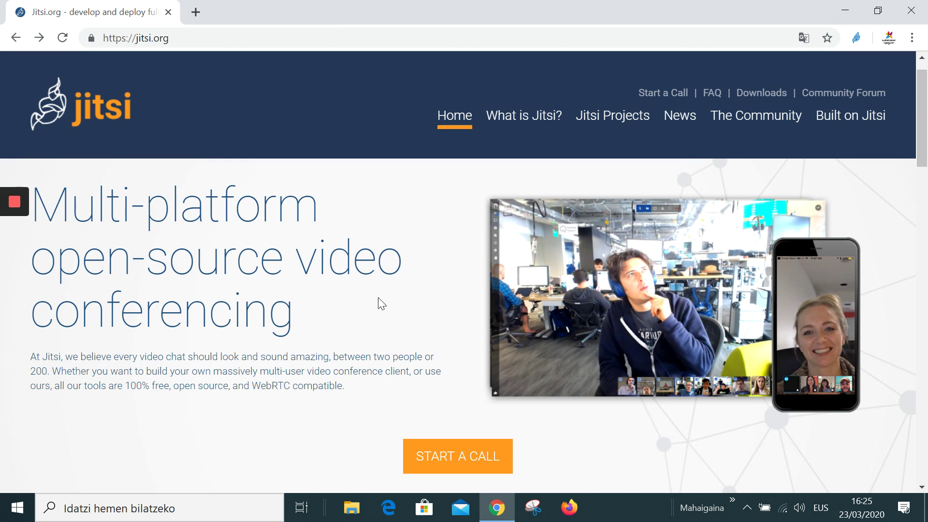
Step: Start a call from the jitsi.org home page and join a Jitsi Meet room named gutoriala
left_click(444, 457)
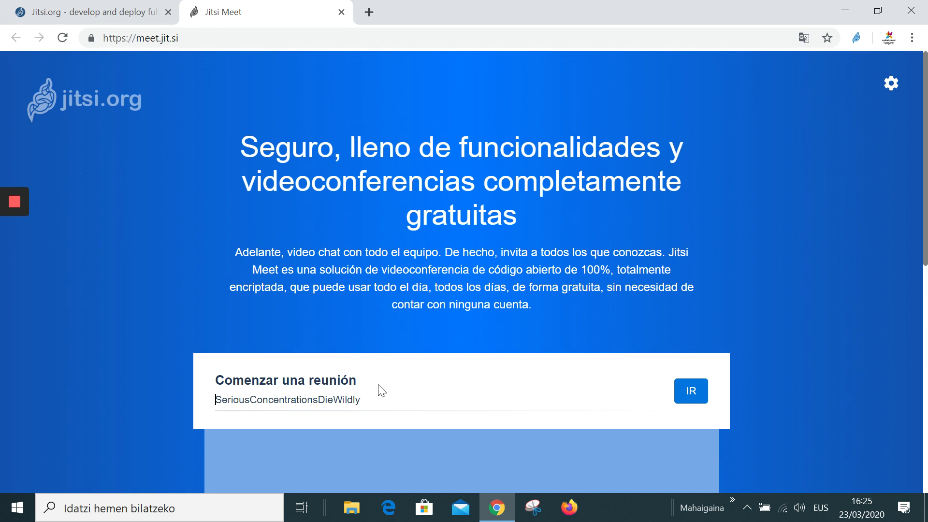
type("gu")
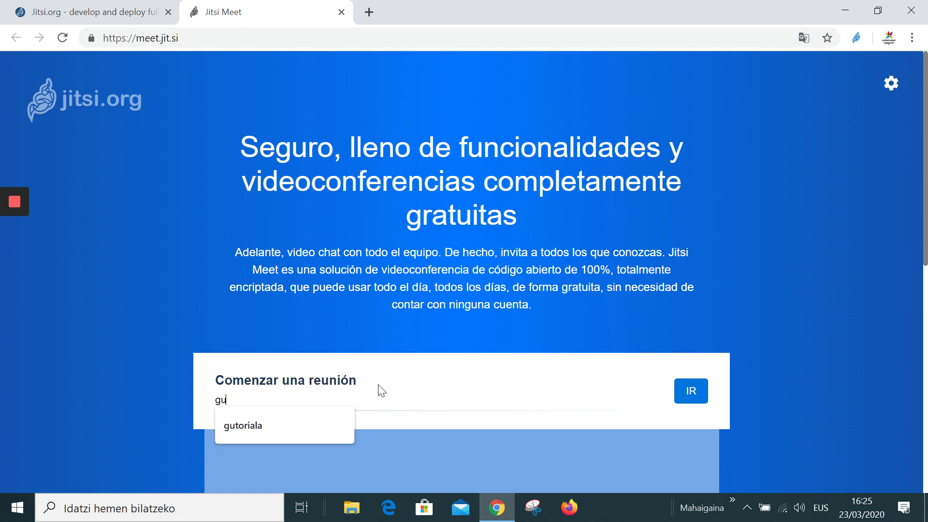
type("toriala")
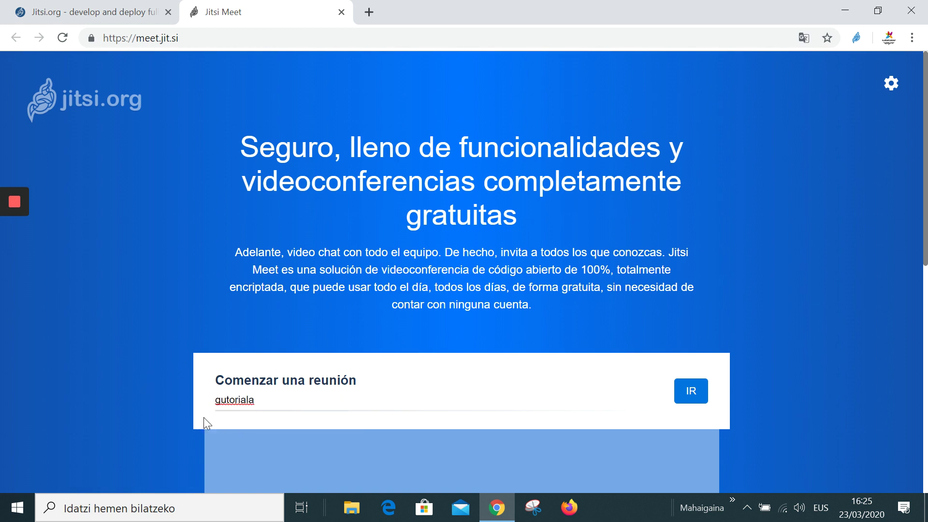
left_click(695, 396)
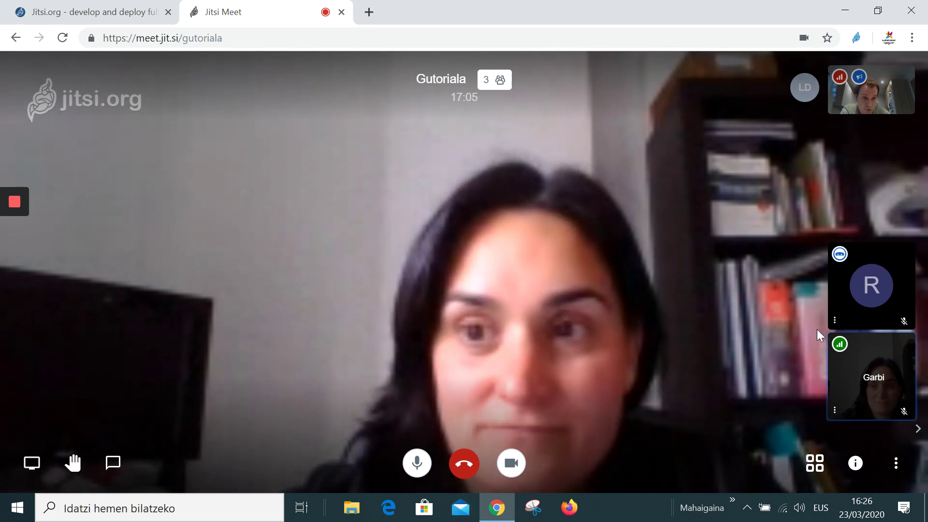
Step: Review the meeting's device, profile, calendar, moderator and language settings, accept them, and look over the additional meeting options
left_click(897, 465)
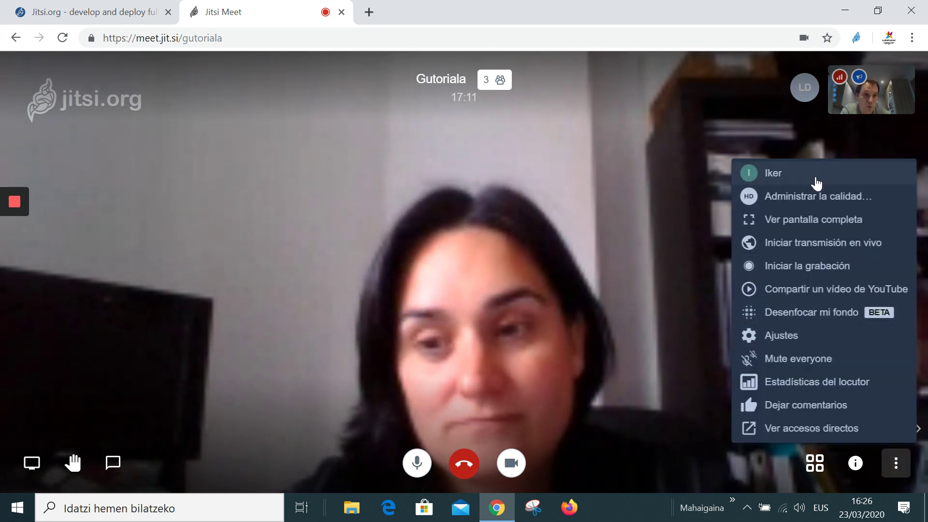
left_click(789, 337)
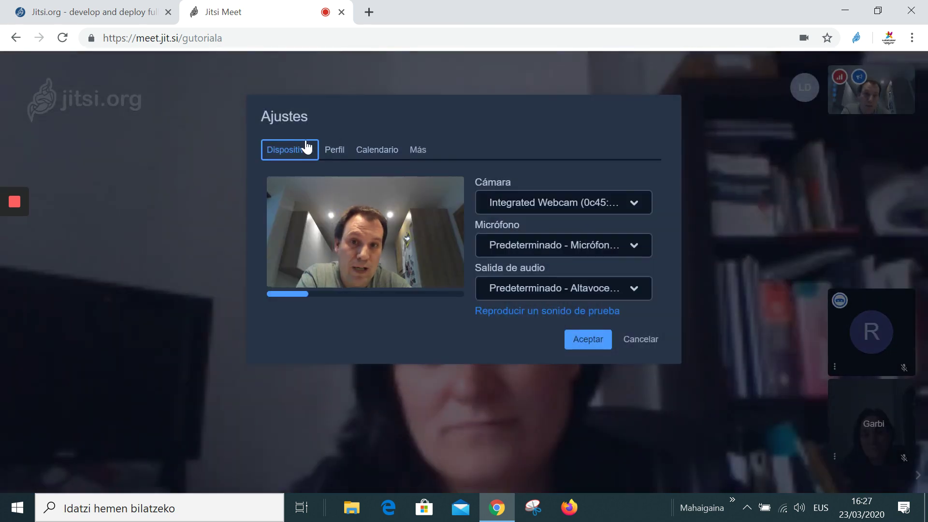
left_click(333, 153)
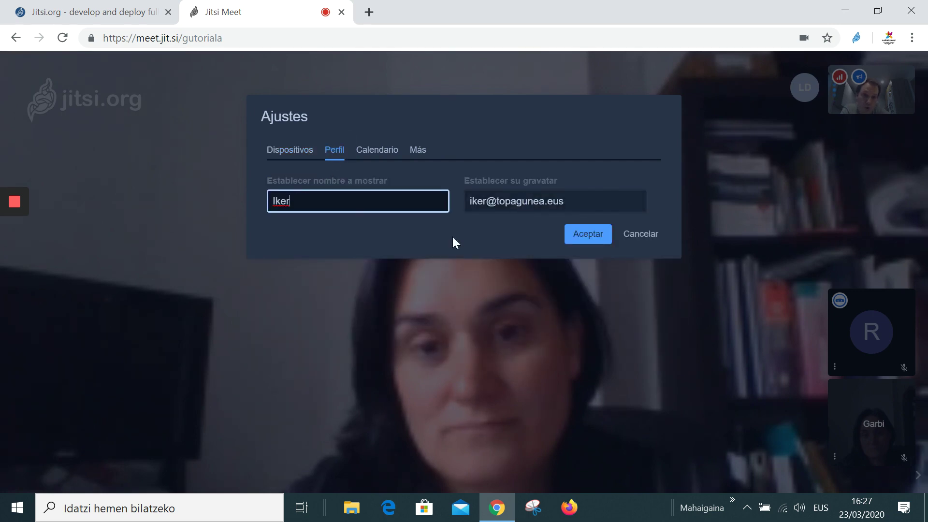
left_click(387, 153)
left_click(417, 157)
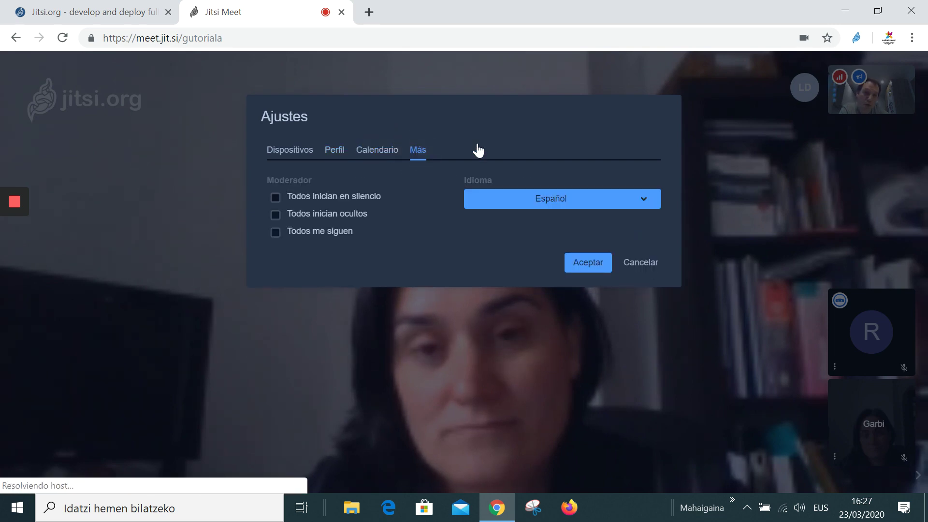
left_click(648, 207)
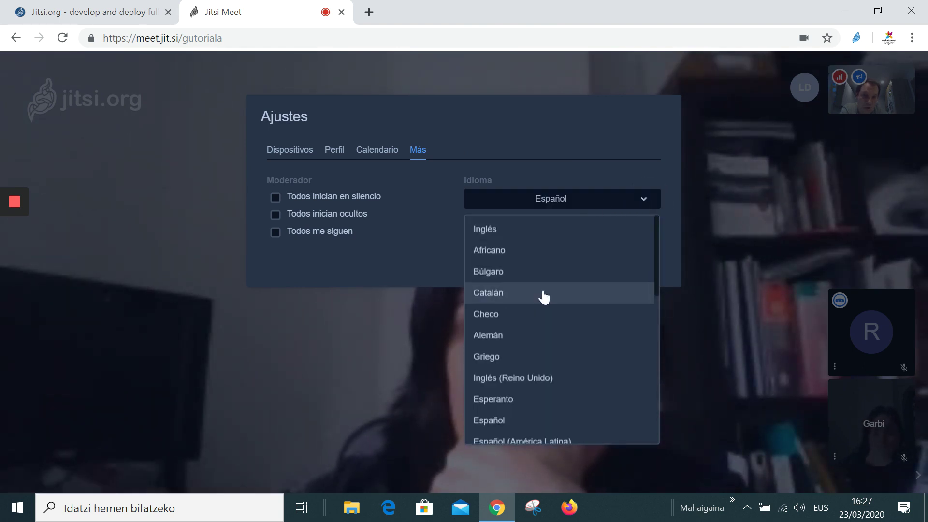
left_click(607, 144)
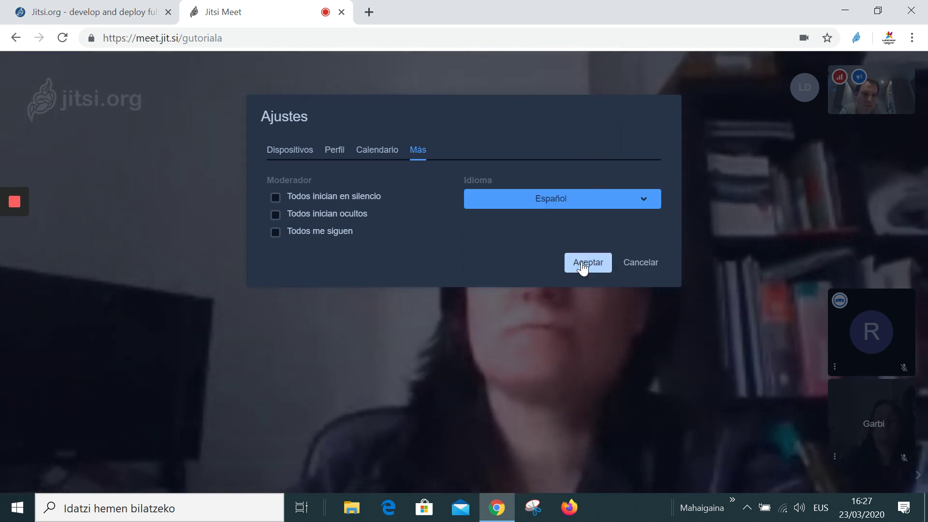
left_click(583, 263)
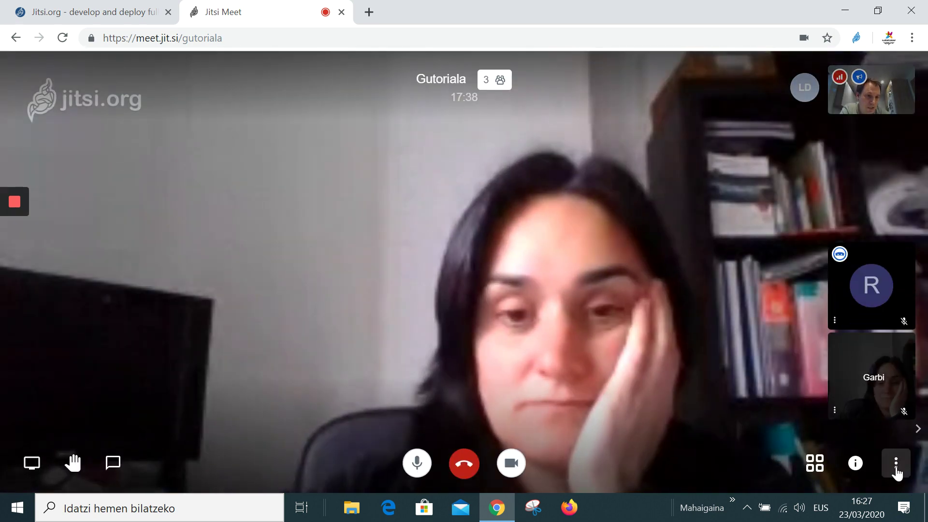
left_click(896, 464)
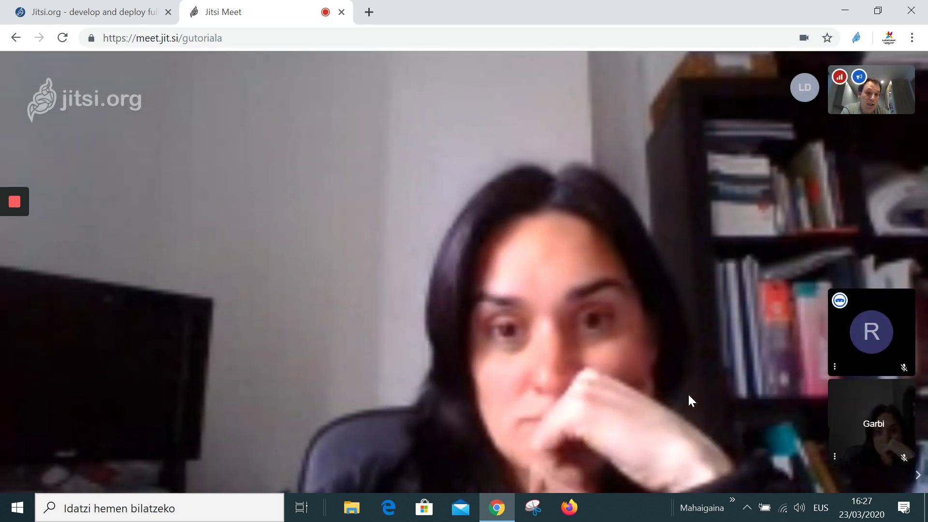
Step: Try the microphone control, and turn the camera off and back on
mouse_move(558, 396)
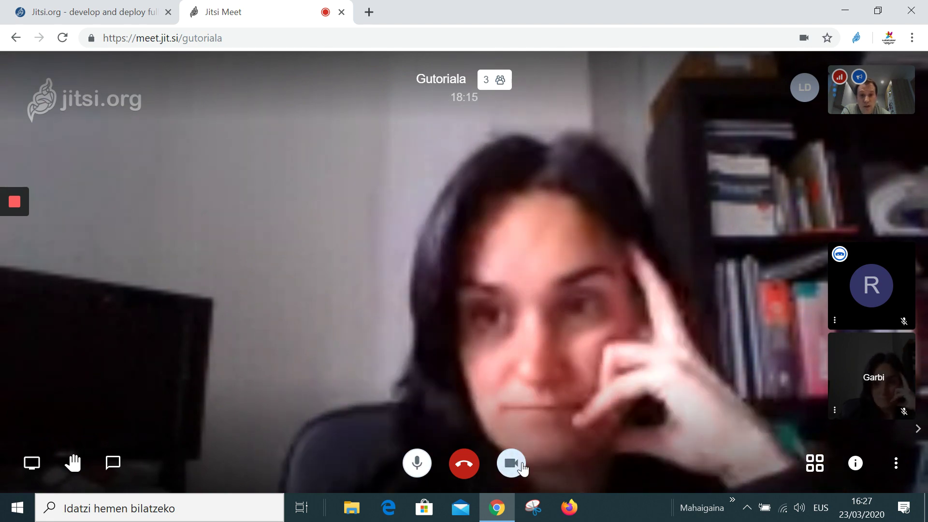
left_click(419, 469)
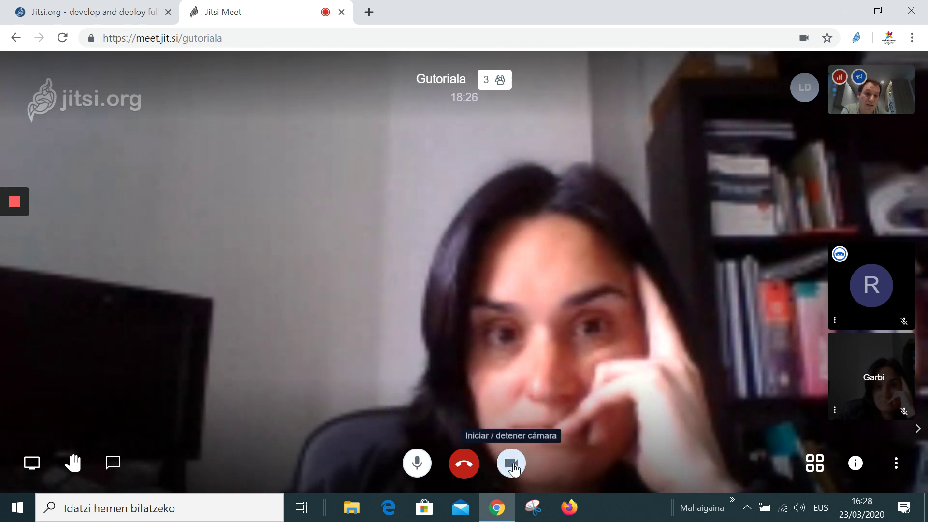
left_click(513, 465)
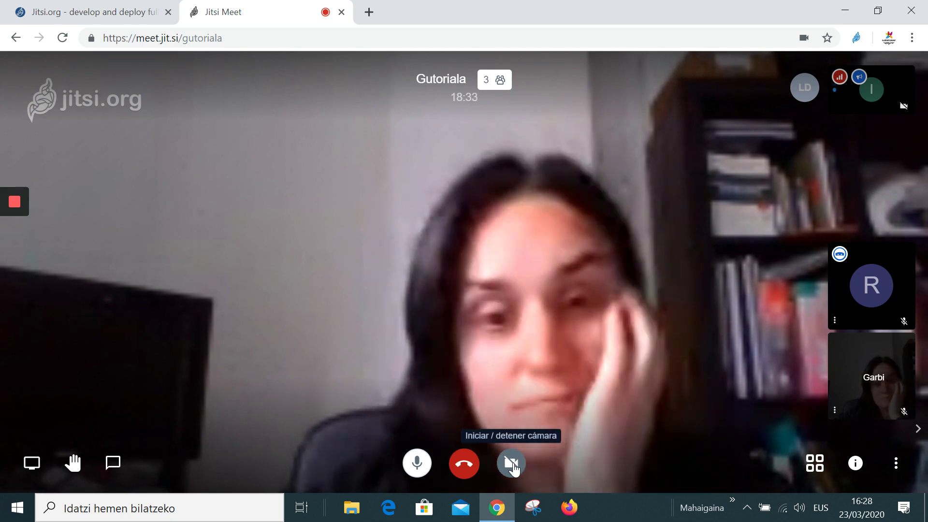
left_click(512, 465)
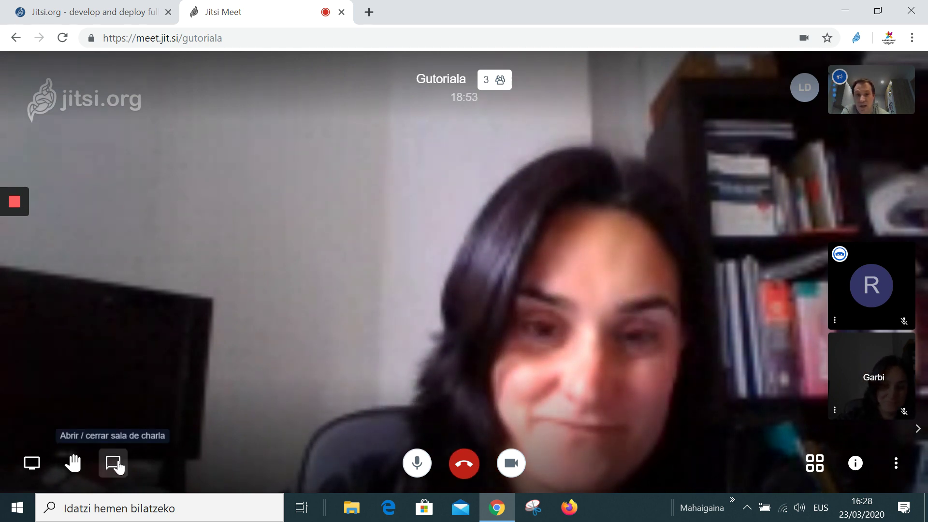
Step: Open the meeting chat and send the message "kaixo" to everyone
left_click(116, 465)
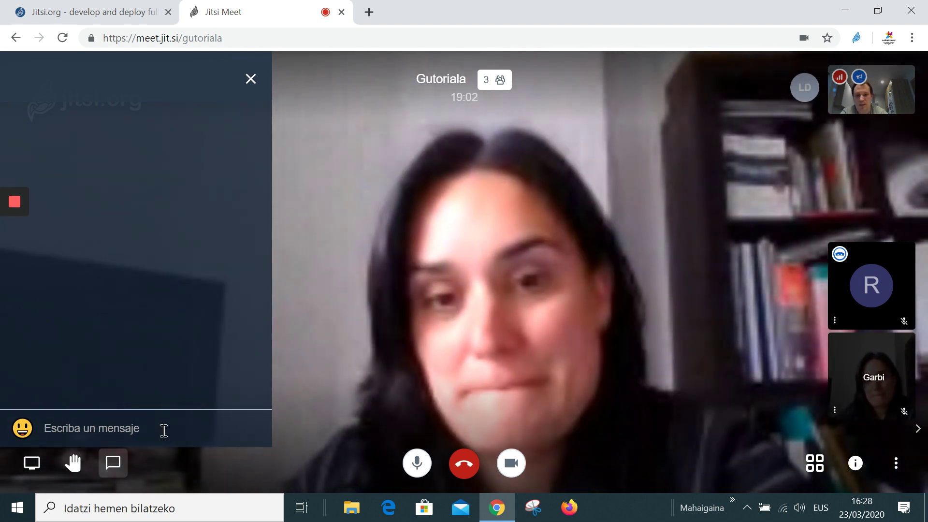
type("kai")
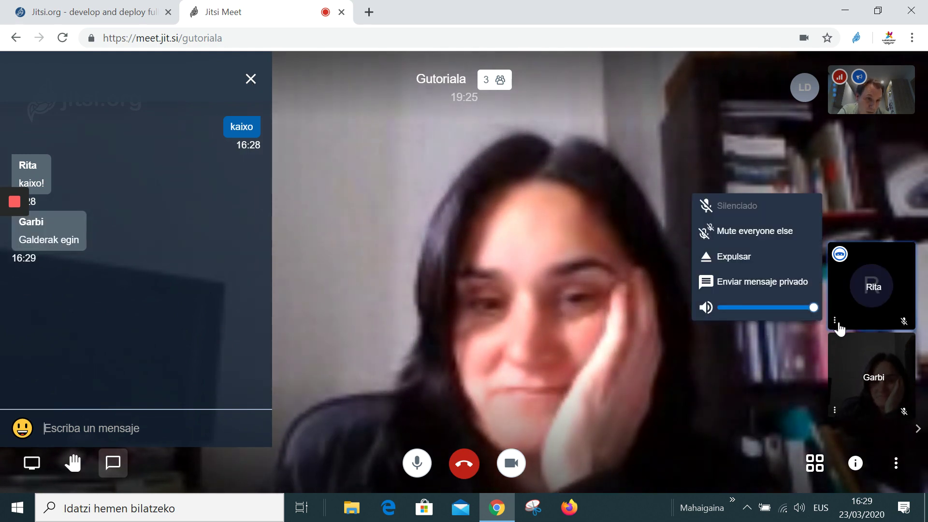
Step: Send the participant shown in the main video a private greeting of "aupa" plus their name, and close the chat
left_click(836, 414)
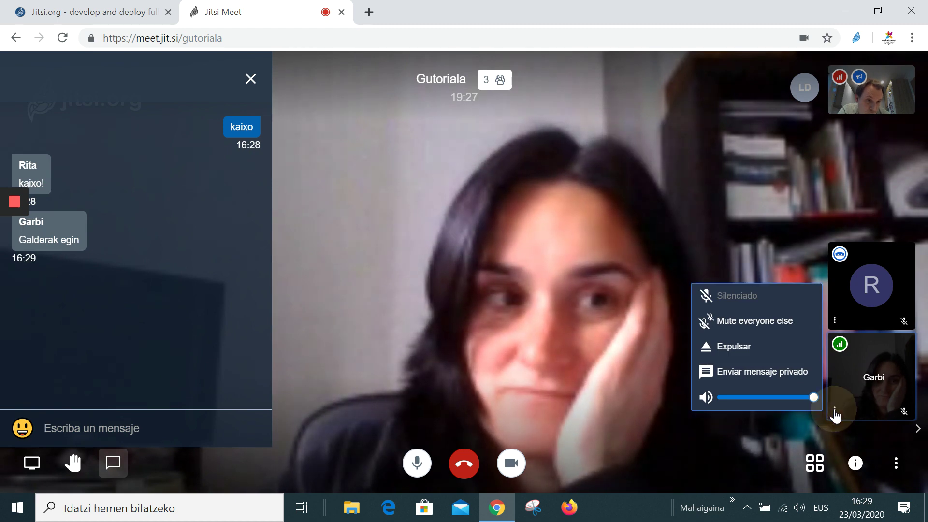
left_click(791, 373)
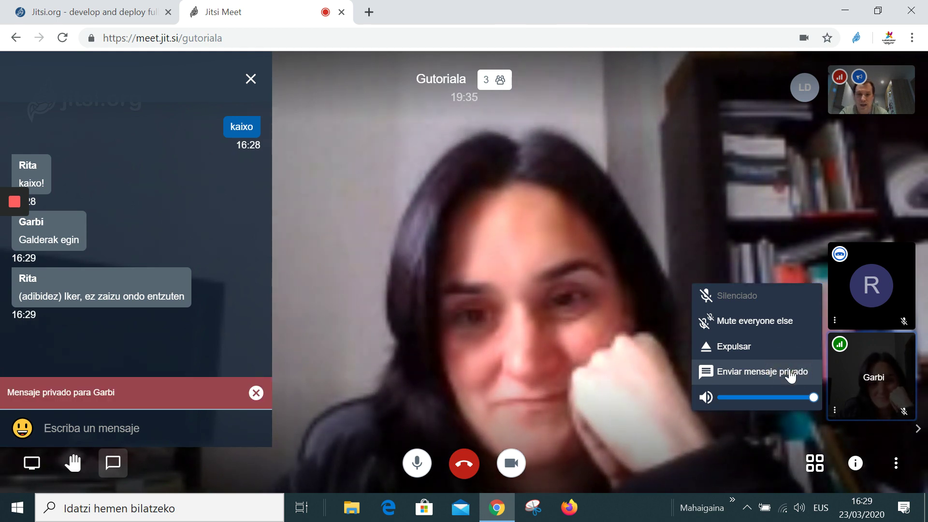
type("kkkk")
key("BackSpace")
key("BackSpace")
key("BackSpace")
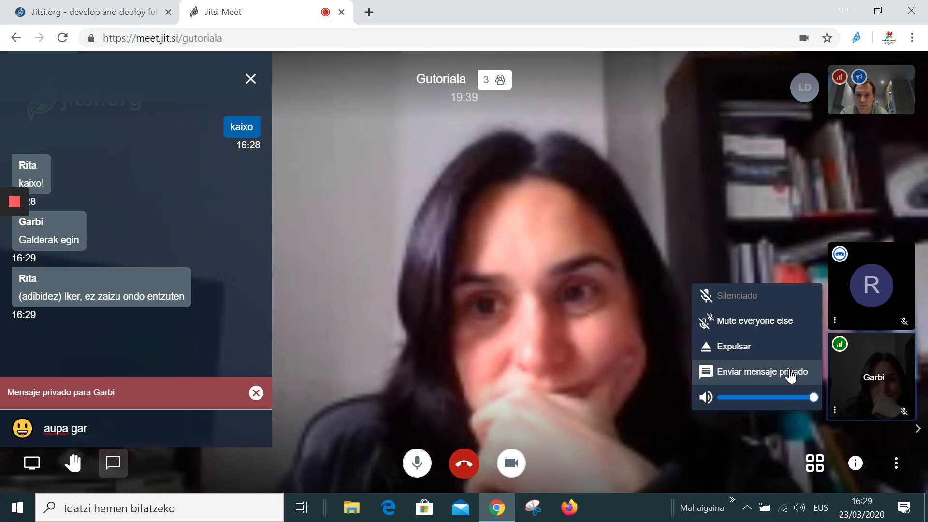
key("Return")
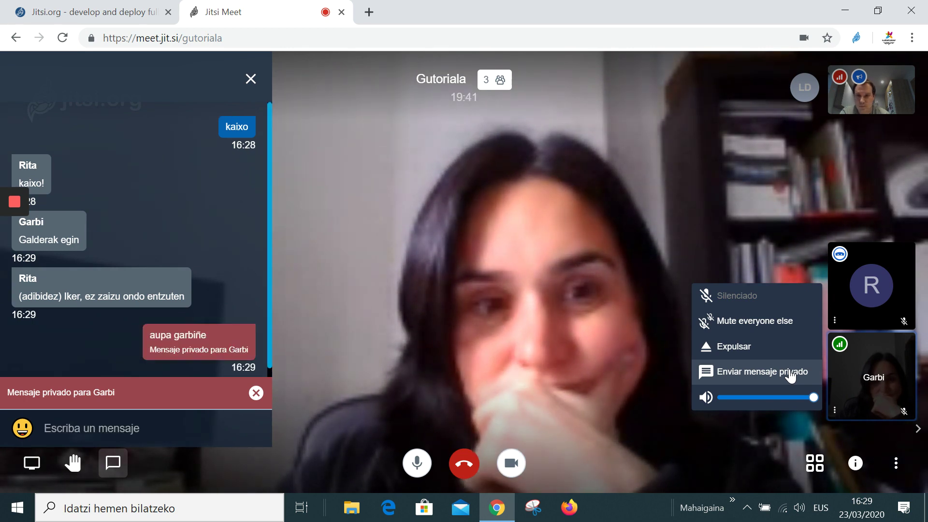
left_click(791, 373)
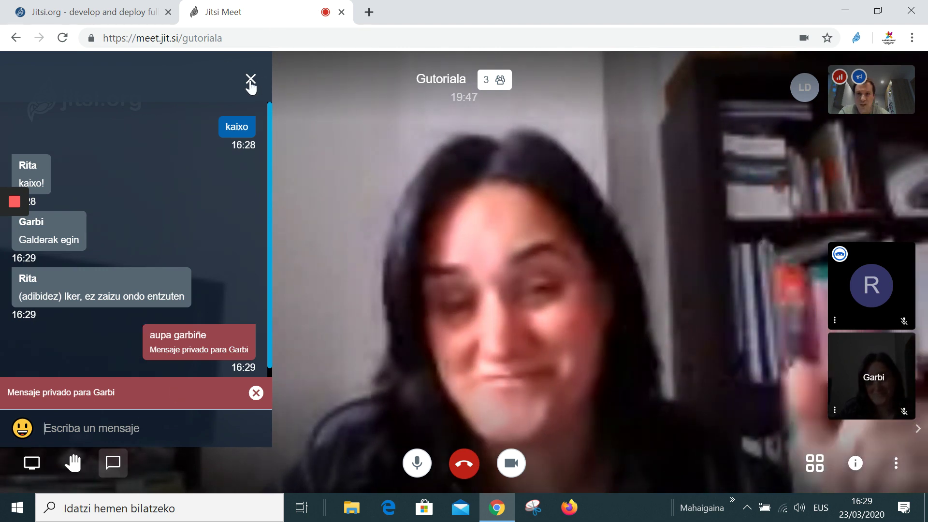
left_click(250, 78)
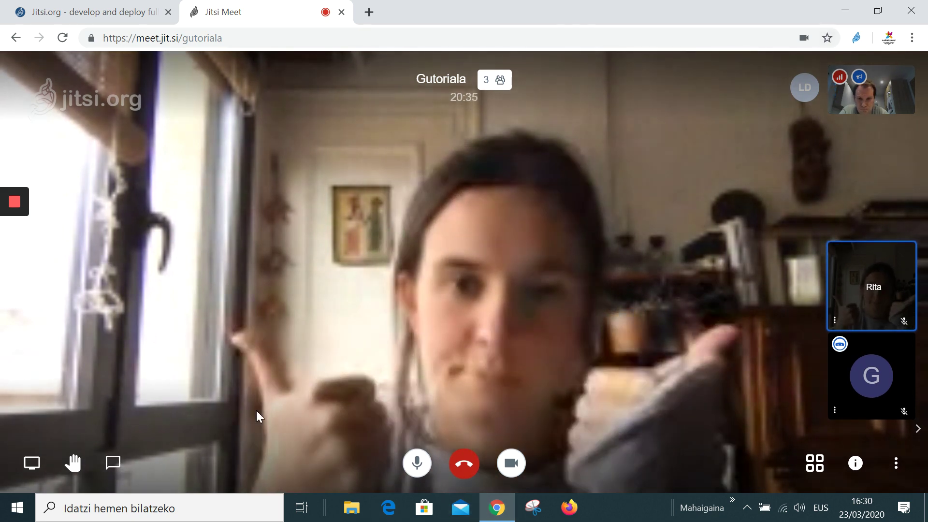
Step: Share the entire screen with the meeting participants
left_click(31, 464)
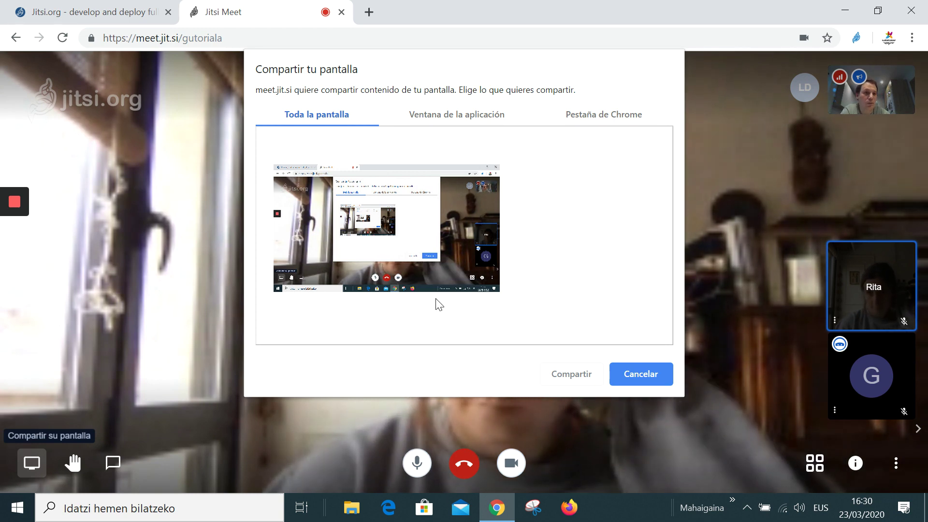
left_click(420, 249)
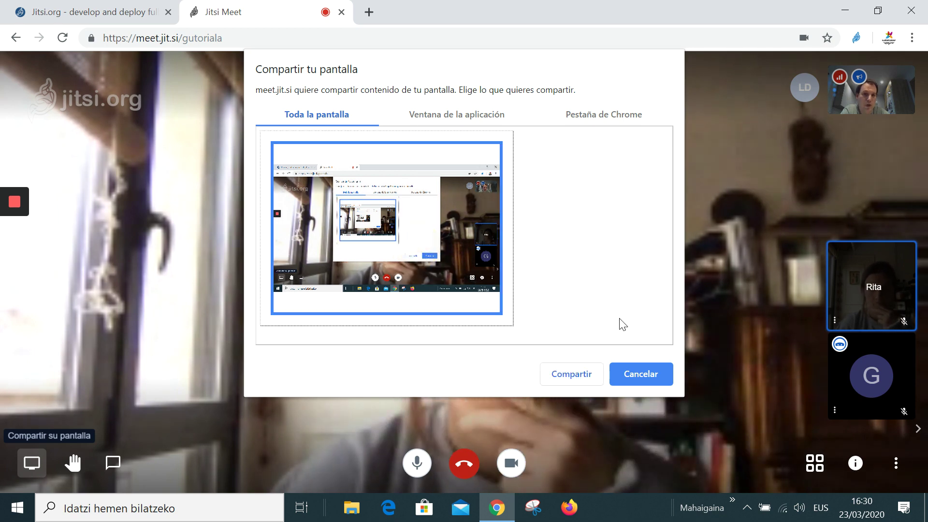
left_click(579, 375)
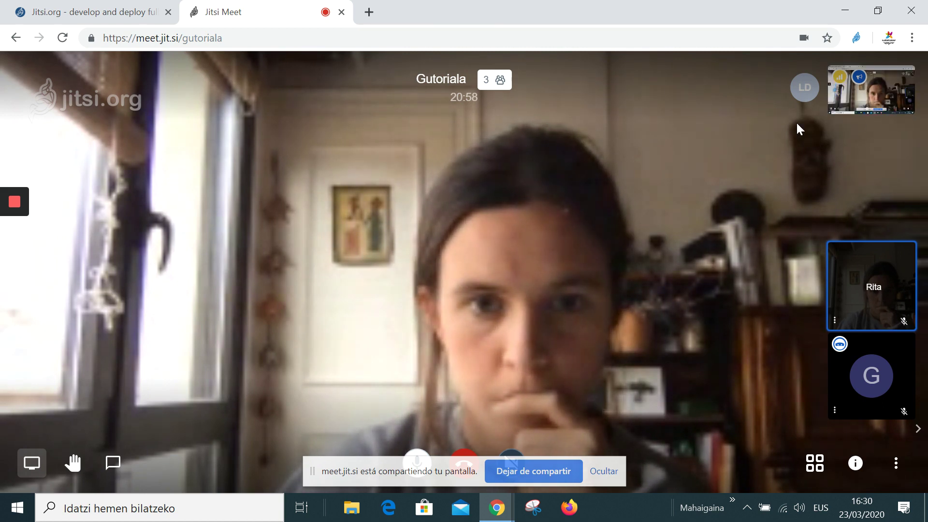
Step: Show the jitsi.org page to the participants, return to the meeting and stop sharing the screen
left_click(75, 9)
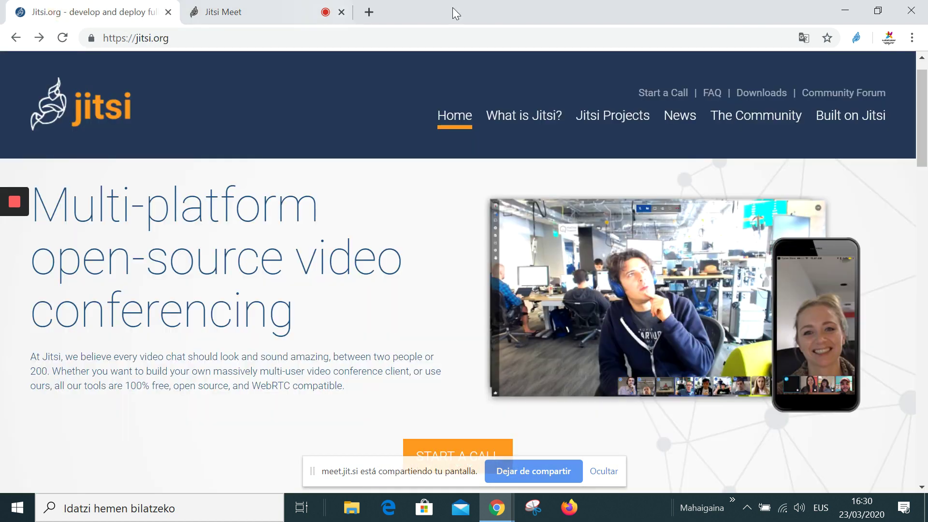
left_click(257, 8)
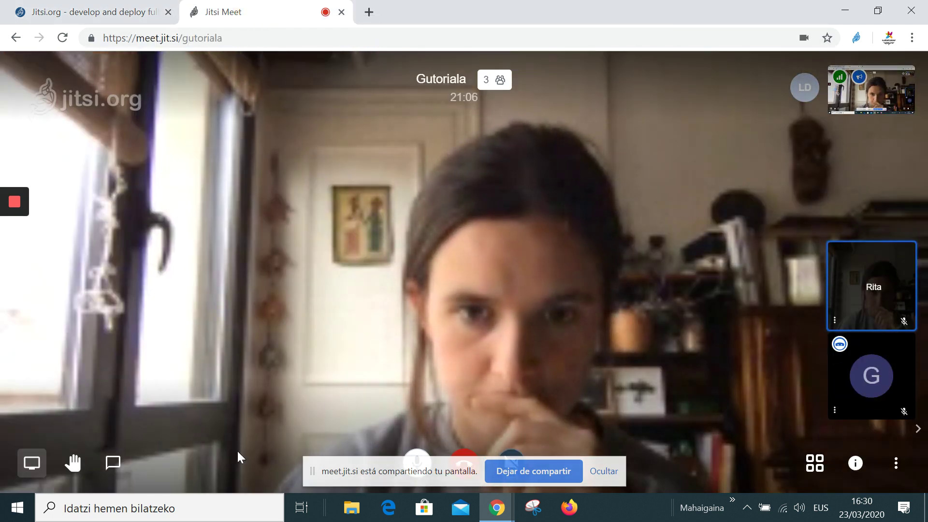
left_click(533, 471)
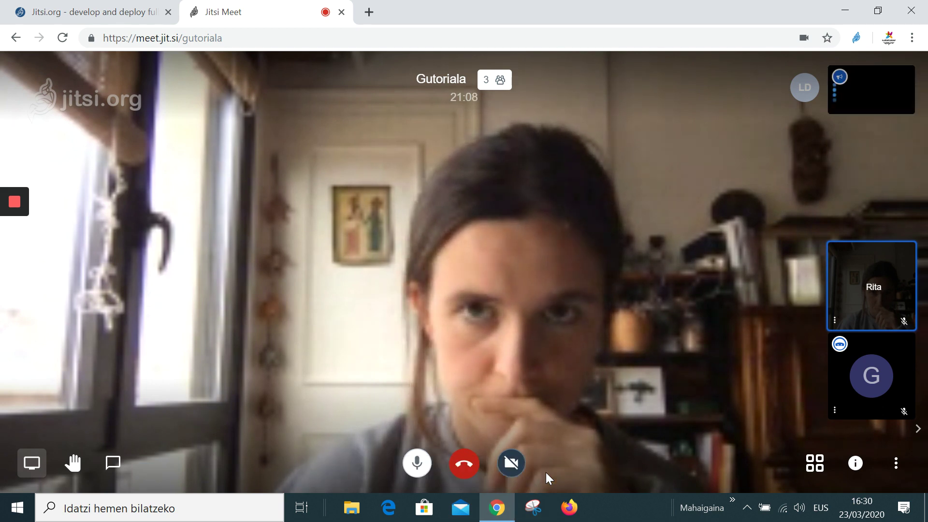
Step: Review the application window and Chrome tab choices for screen sharing, and dismiss the dialog without sharing anything
left_click(27, 468)
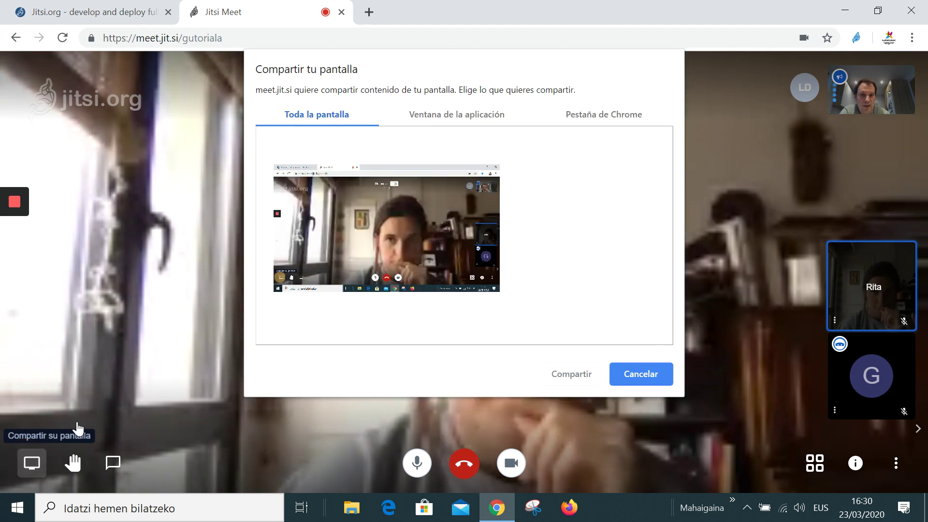
left_click(469, 116)
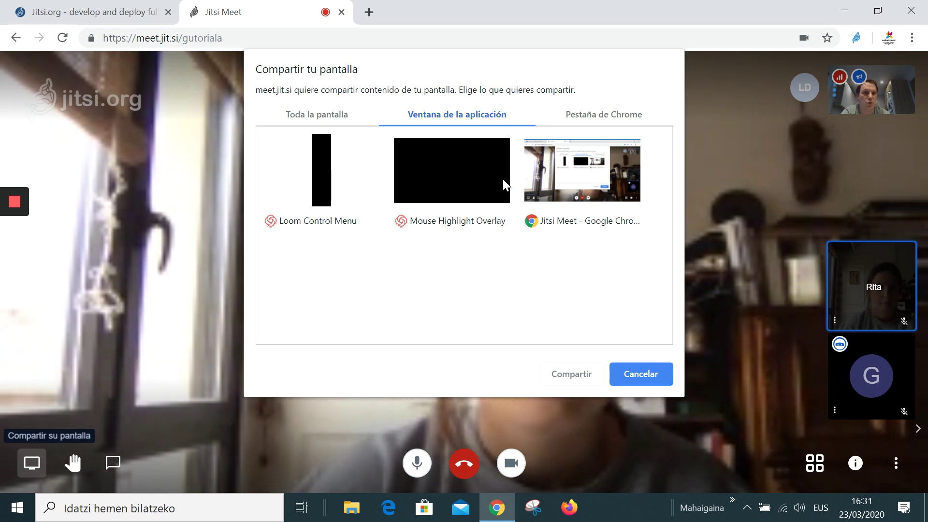
left_click(633, 114)
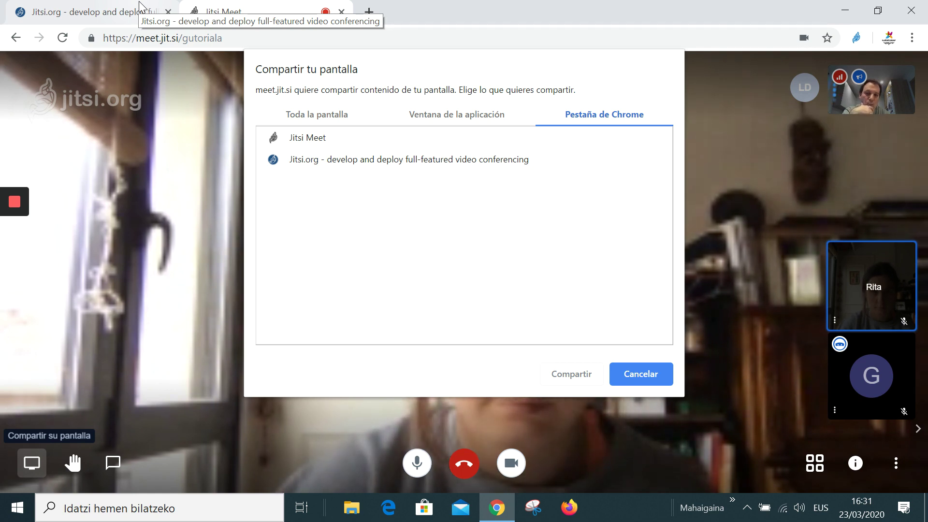
left_click(641, 375)
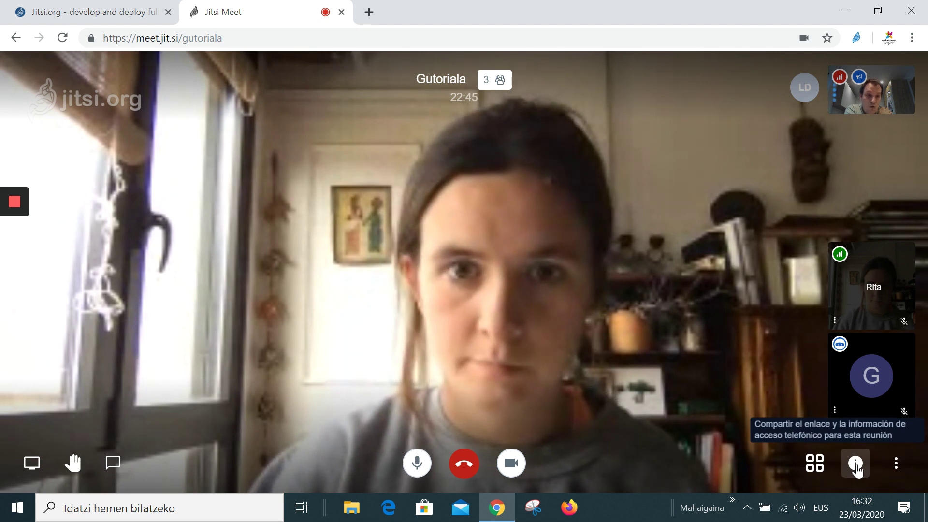
Step: Show the meeting's link and dial-in details, and open the field for adding a meeting password
left_click(855, 465)
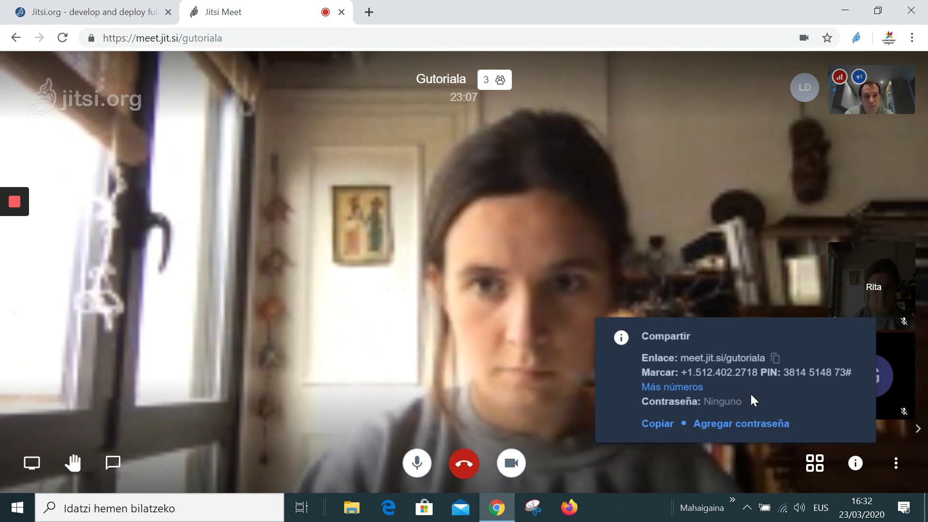
left_click(739, 424)
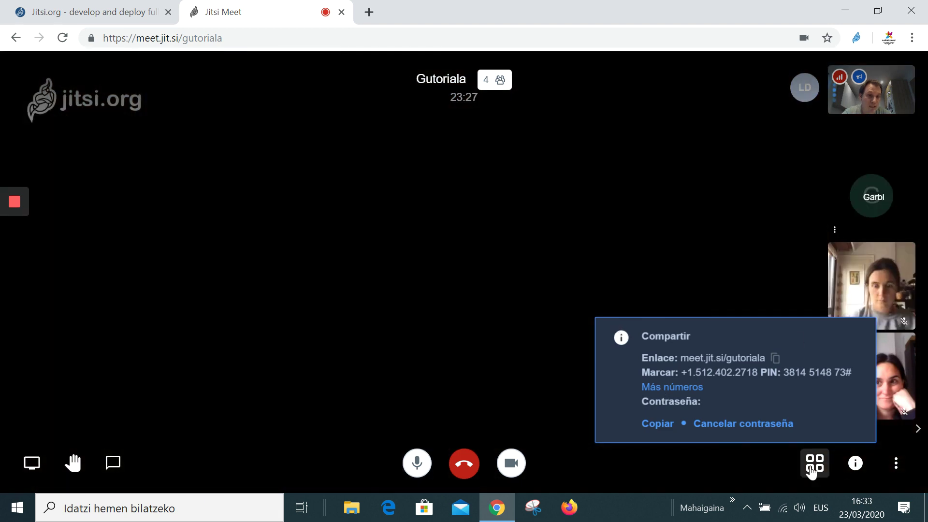
Step: Switch the meeting between the tile view and the single-speaker view twice, ending on the single speaker
left_click(814, 464)
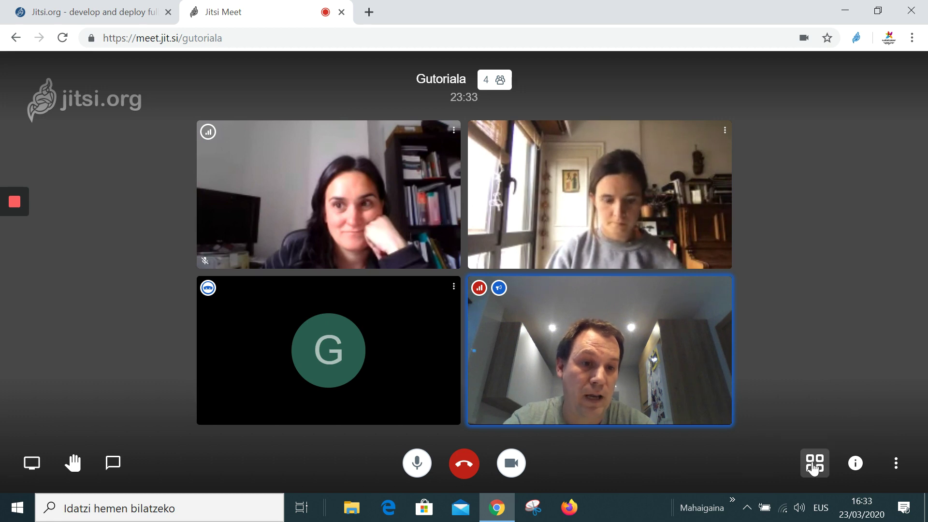
left_click(813, 465)
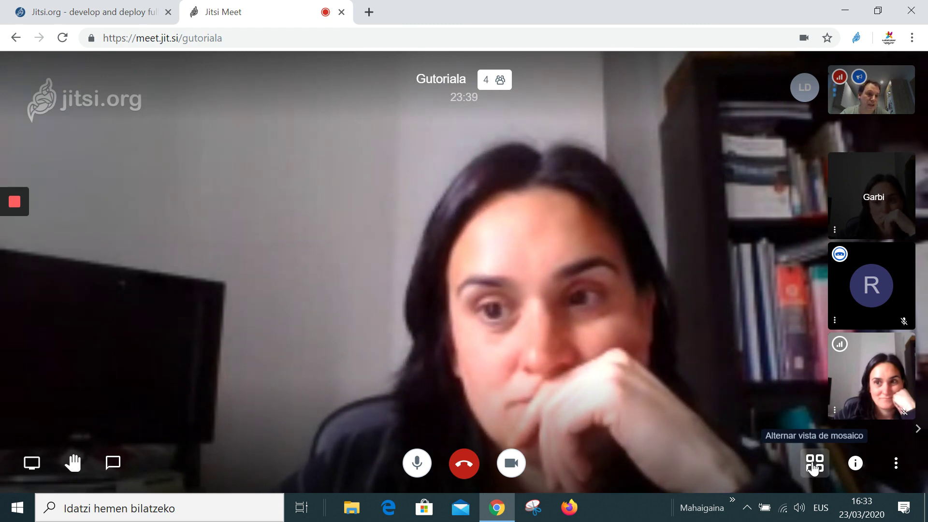
left_click(813, 465)
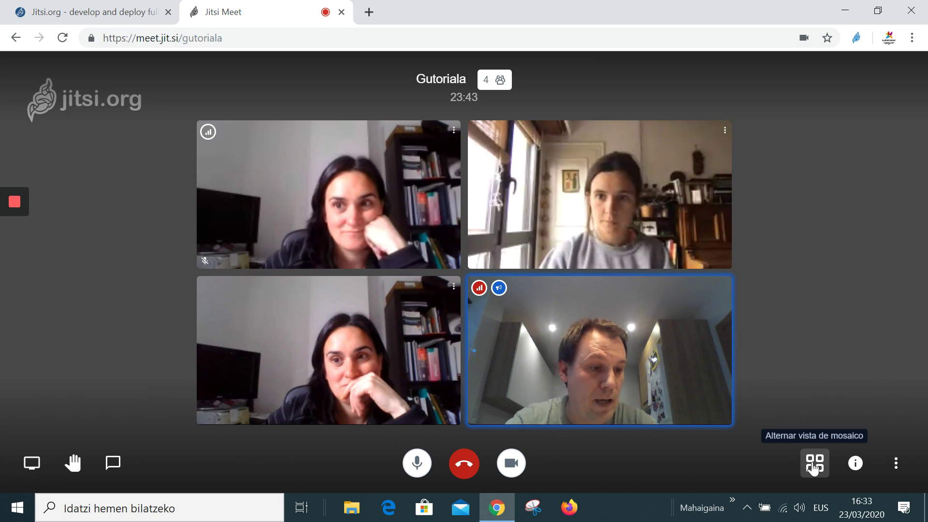
left_click(814, 465)
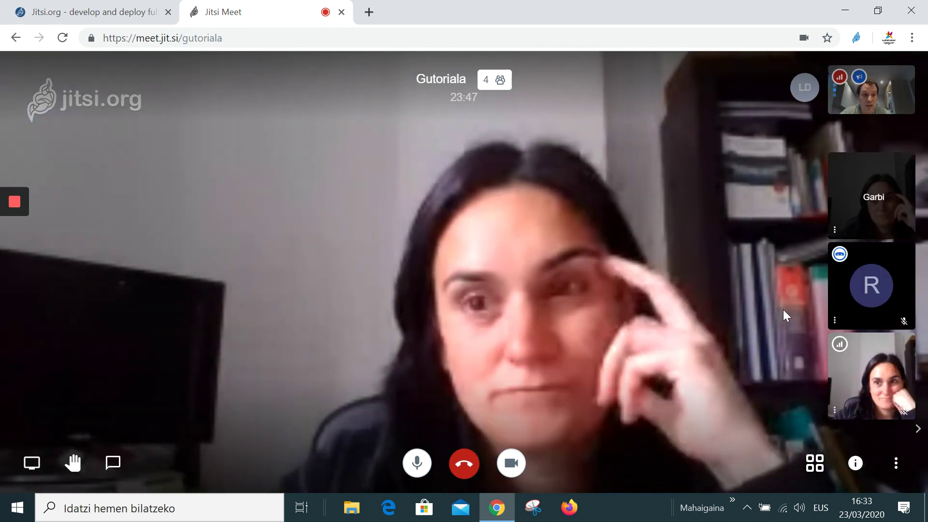
Step: Look over the additional meeting options, such as video quality, live streaming, recording and muting everyone, and close them
left_click(902, 474)
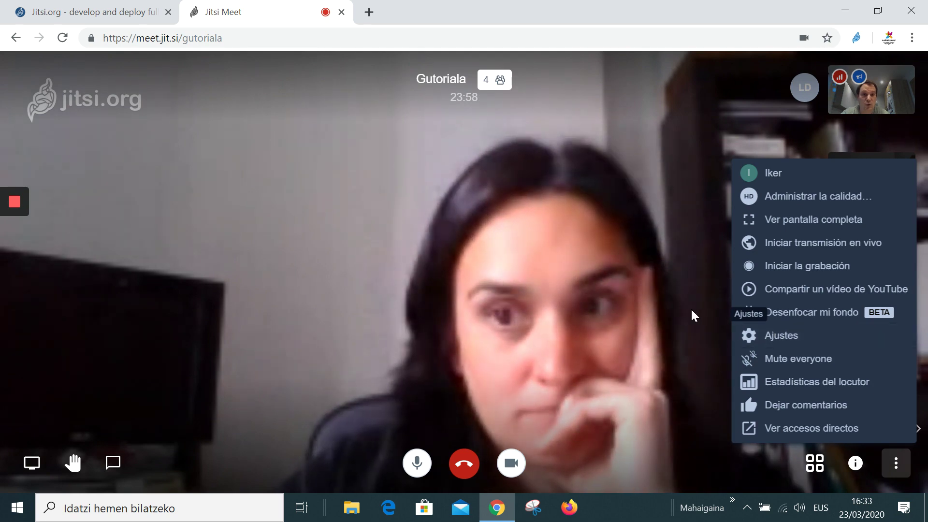
left_click(692, 312)
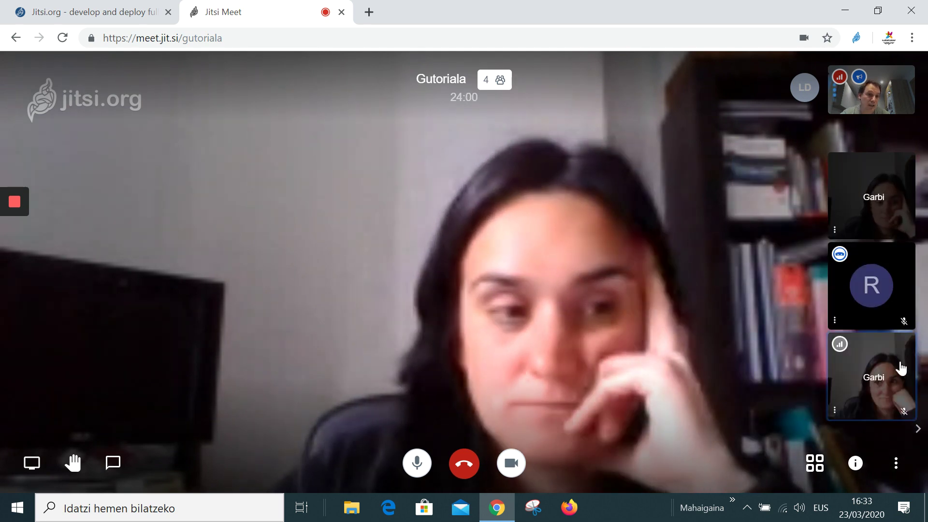
Step: Open the meeting chat to read the unread message
mouse_move(836, 412)
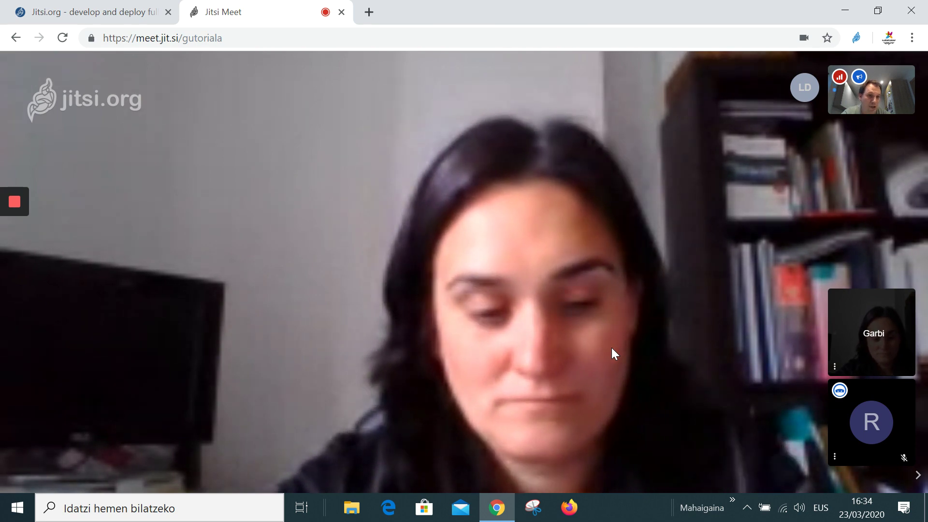
mouse_move(470, 390)
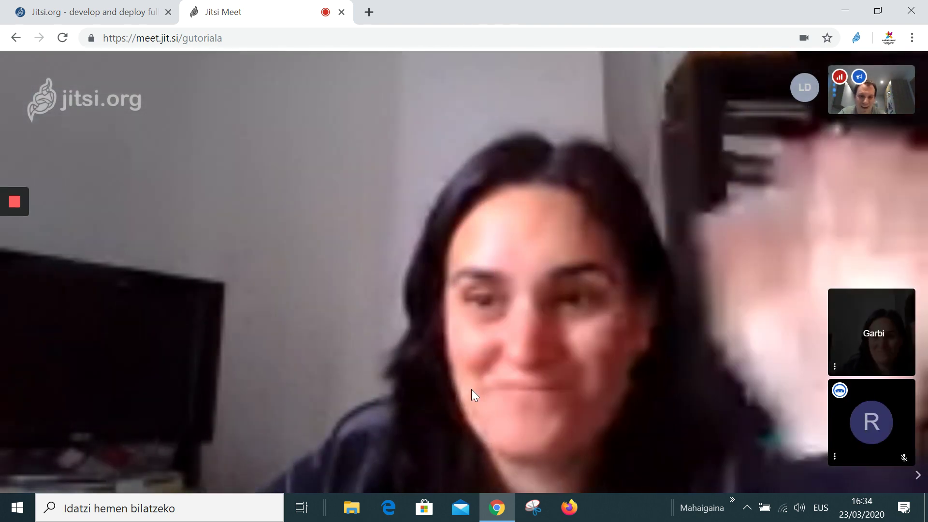
mouse_move(439, 471)
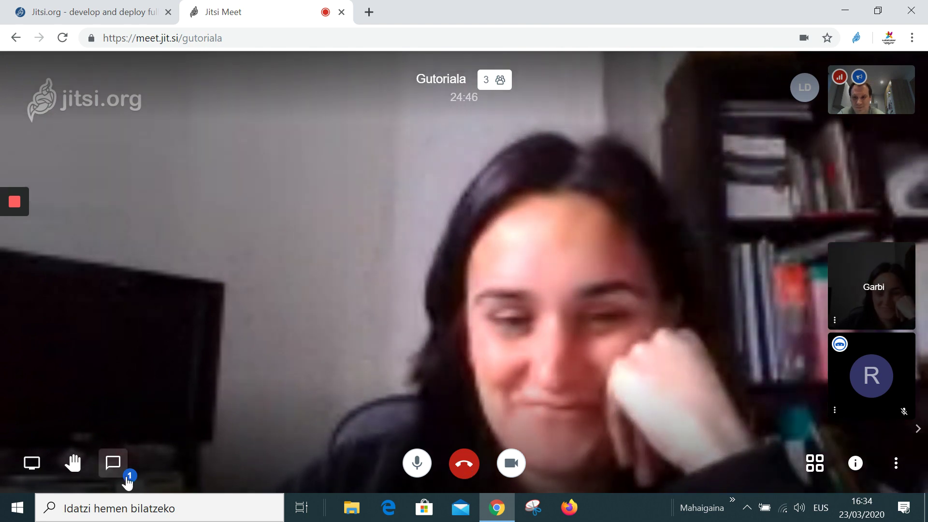
left_click(113, 463)
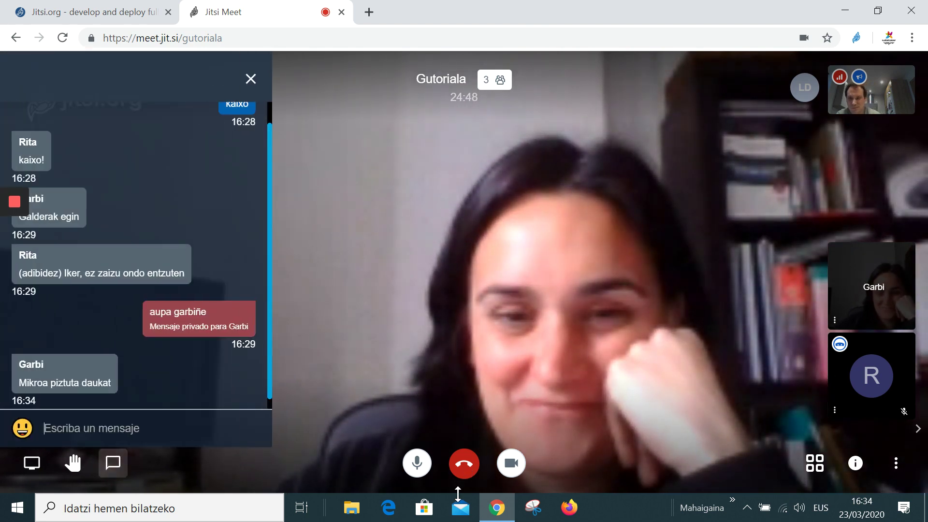